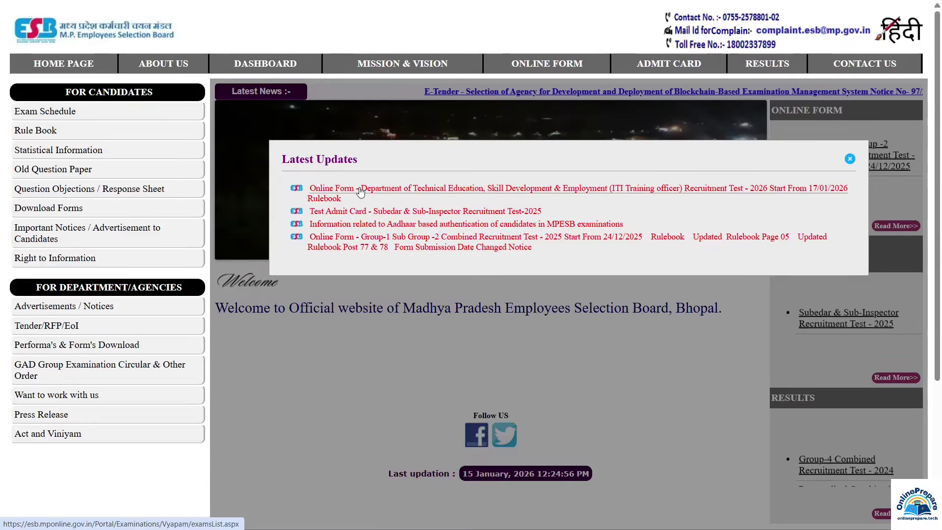
# Open the board's online form portal and enable the desktop site view in the mobile browser.
pyautogui.click(548, 64)
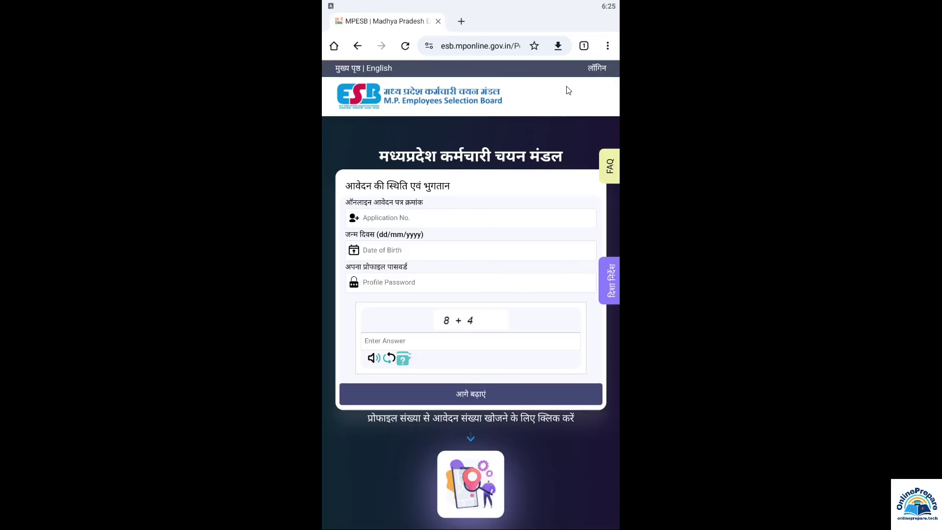
pyautogui.click(608, 47)
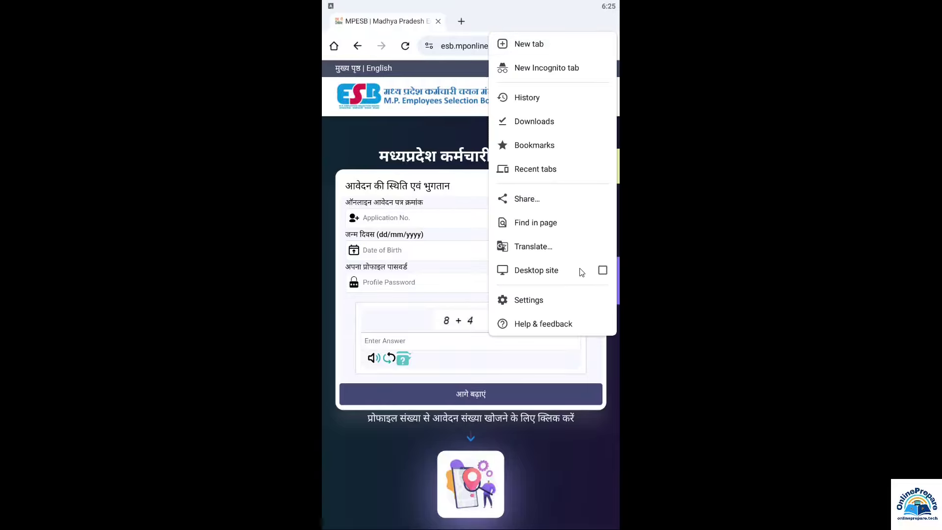
pyautogui.click(603, 272)
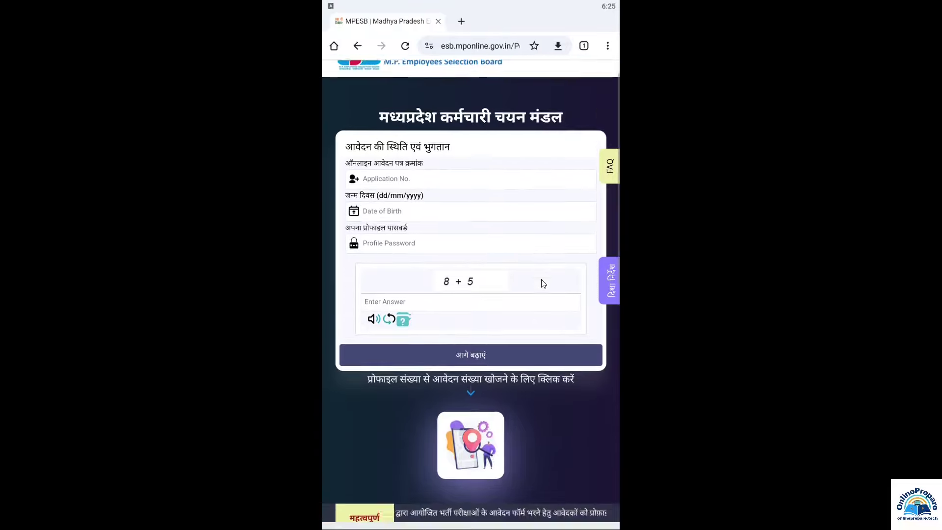
pyautogui.scroll(-15, 540, 279)
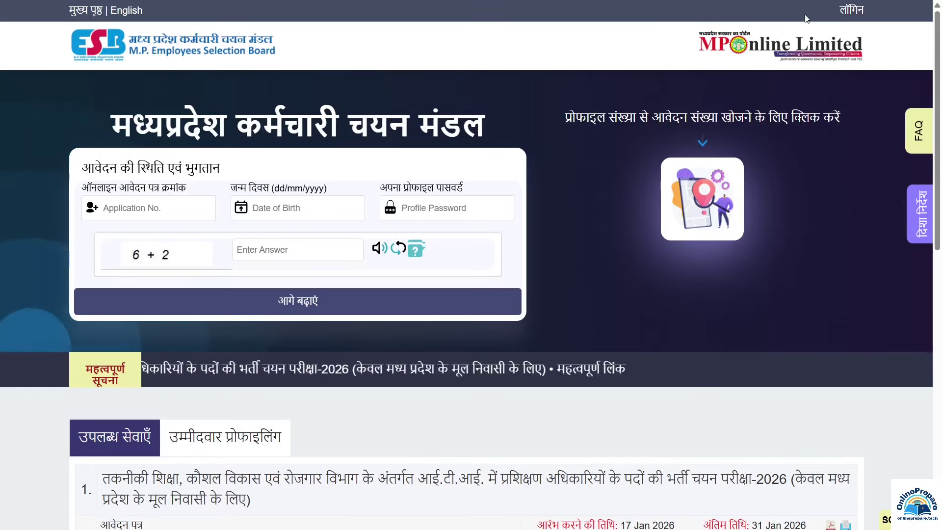
# Open the portal's login page and select the नागरिक (citizen) user type.
pyautogui.click(853, 12)
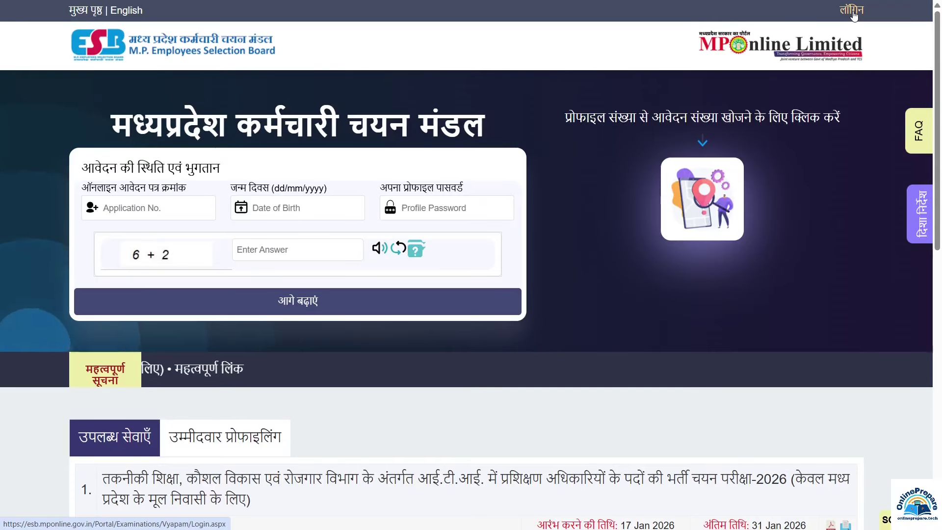
pyautogui.click(764, 194)
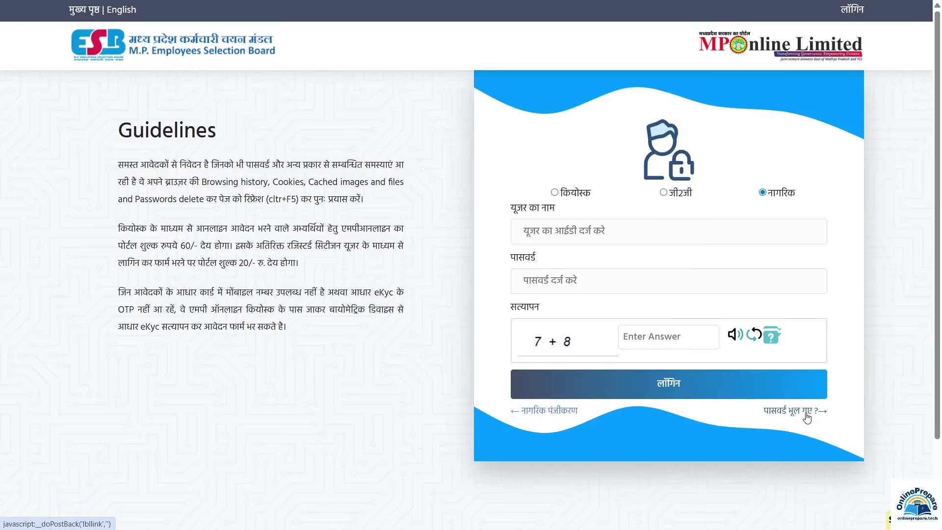
# Go through the user name, password and captcha fields of the citizen login form and submit it.
pyautogui.click(660, 229)
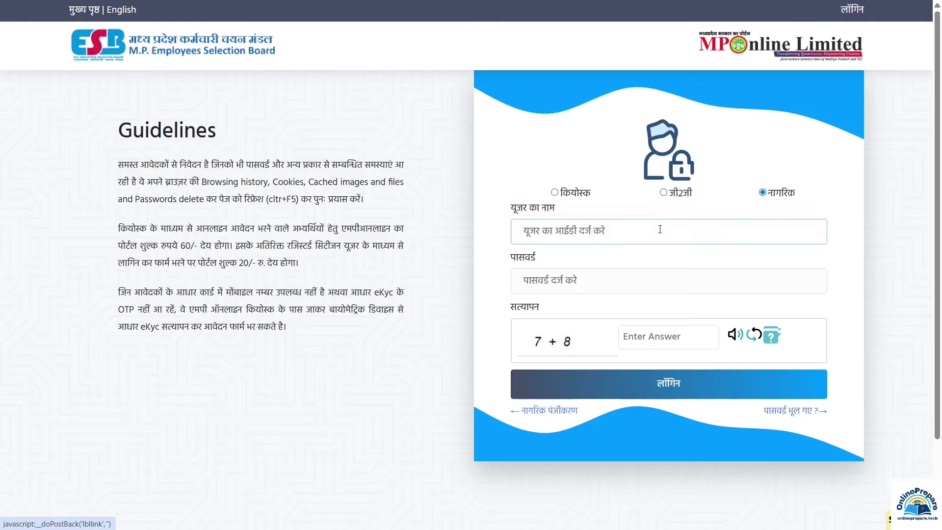
pyautogui.click(423, 276)
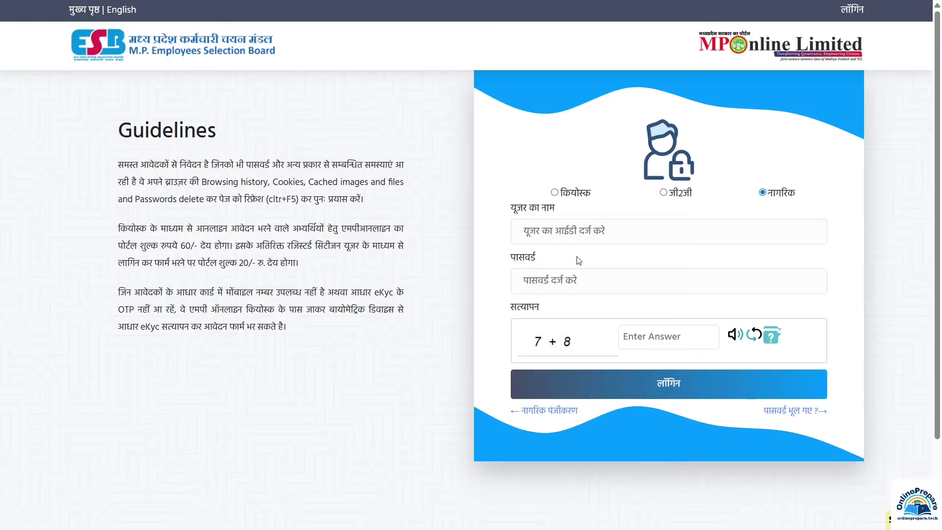
pyautogui.click(564, 242)
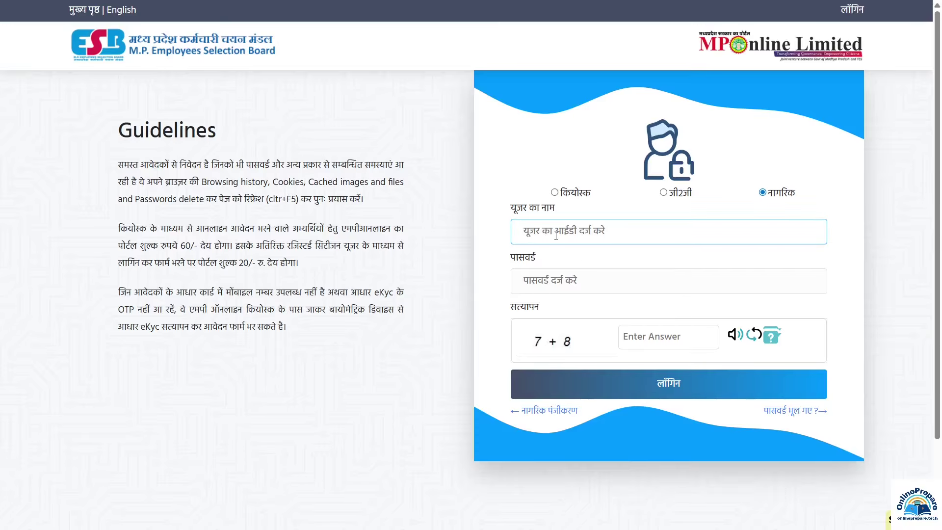
pyautogui.click(550, 285)
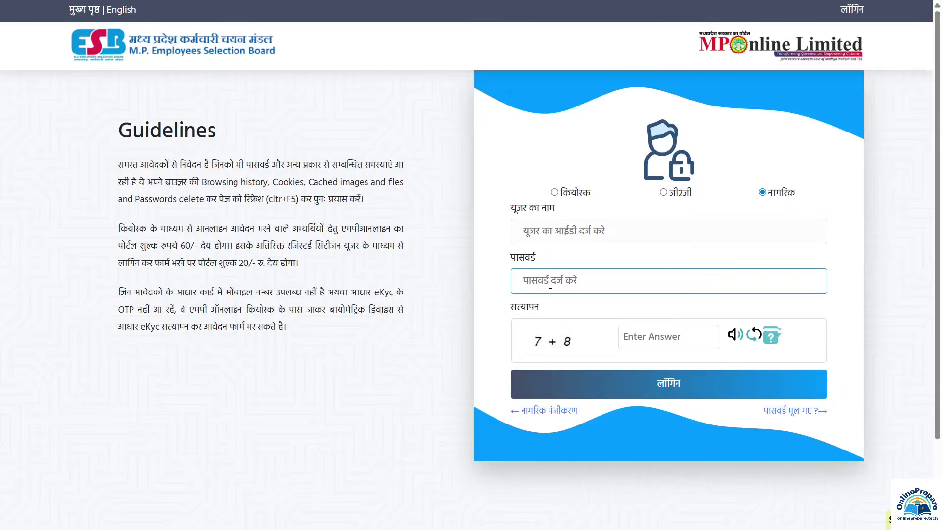
pyautogui.click(658, 340)
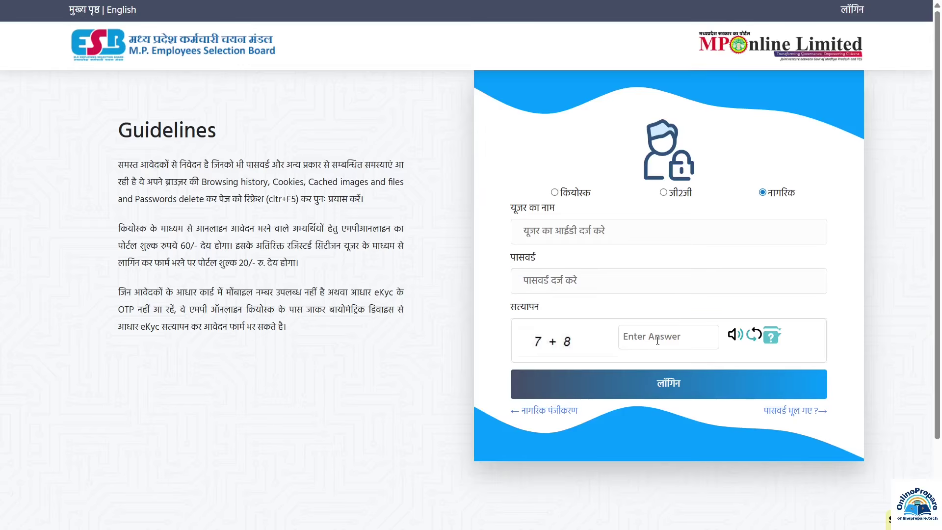
pyautogui.click(671, 387)
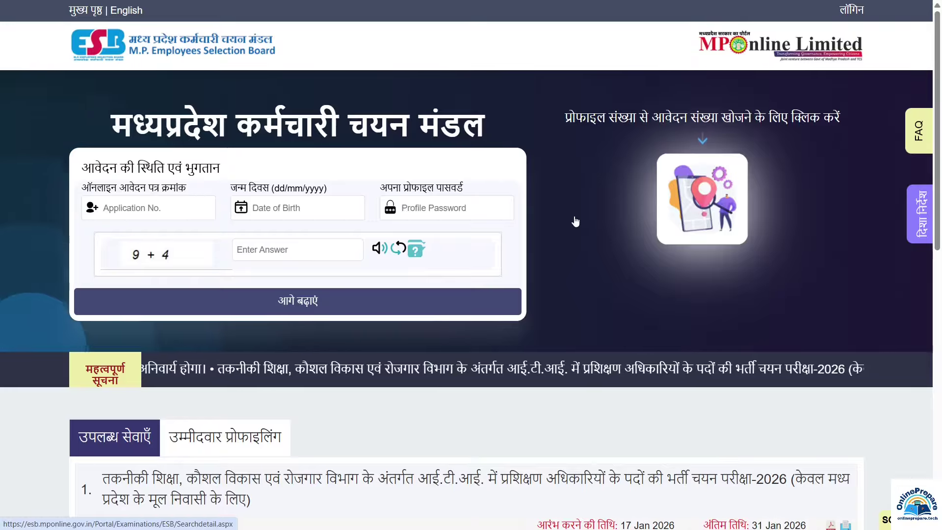
# View the उम्मीदवार प्रोफाइलिंग services, return to उपलब्ध सेवाएँ and open the ITI training officer 2026 application form.
pyautogui.scroll(-5, 229, 207)
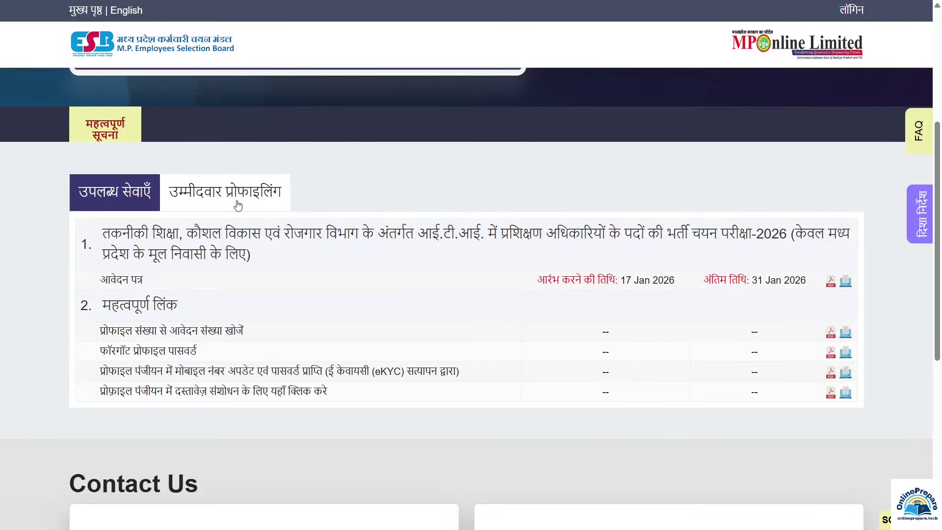
pyautogui.click(238, 205)
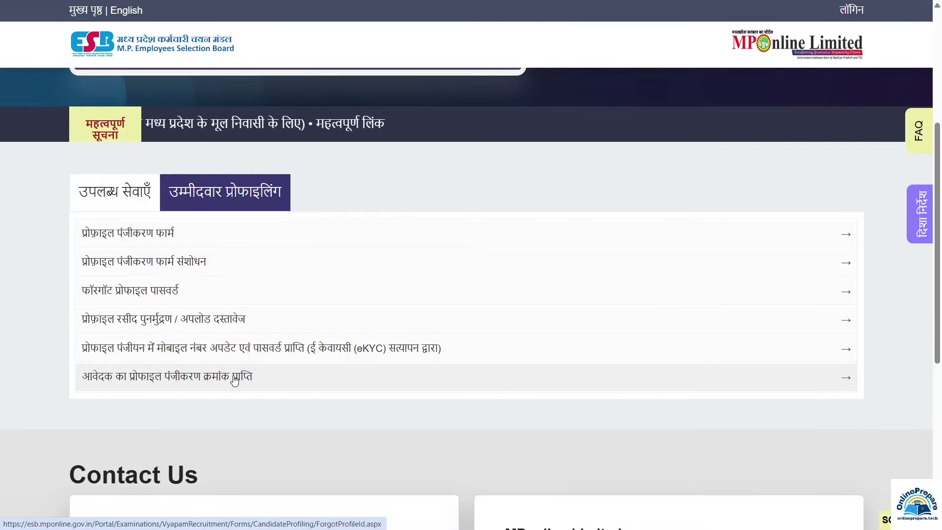
pyautogui.click(136, 195)
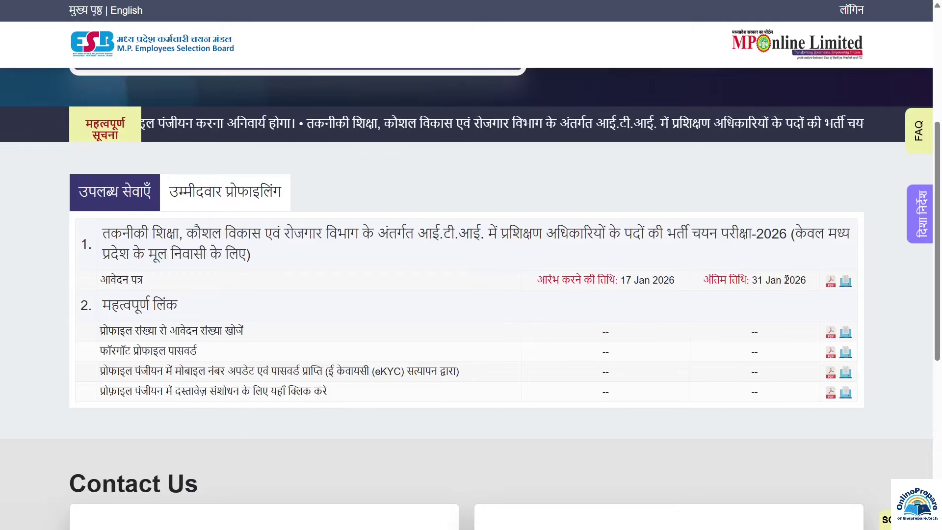
pyautogui.click(845, 284)
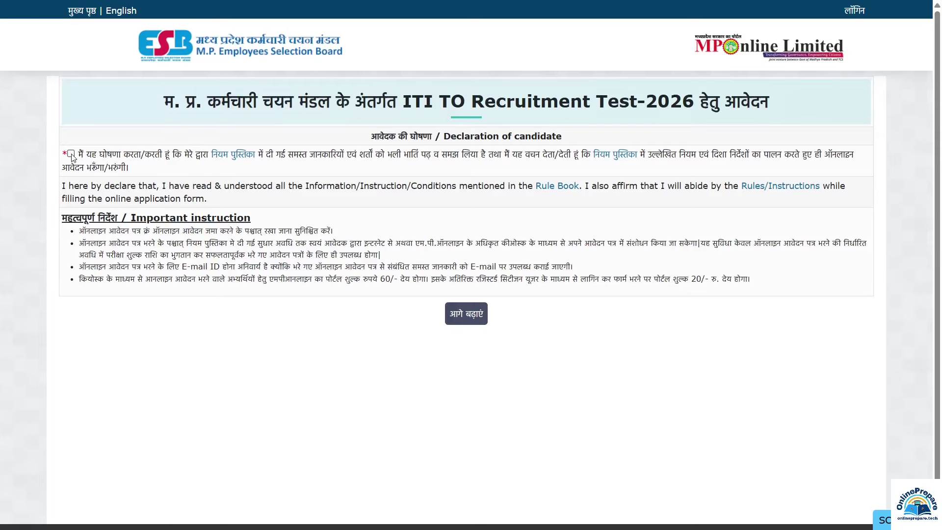
# Review the rule book through the Chapter 2 vacancy table, accept the candidate declaration and continue the application.
pyautogui.click(238, 157)
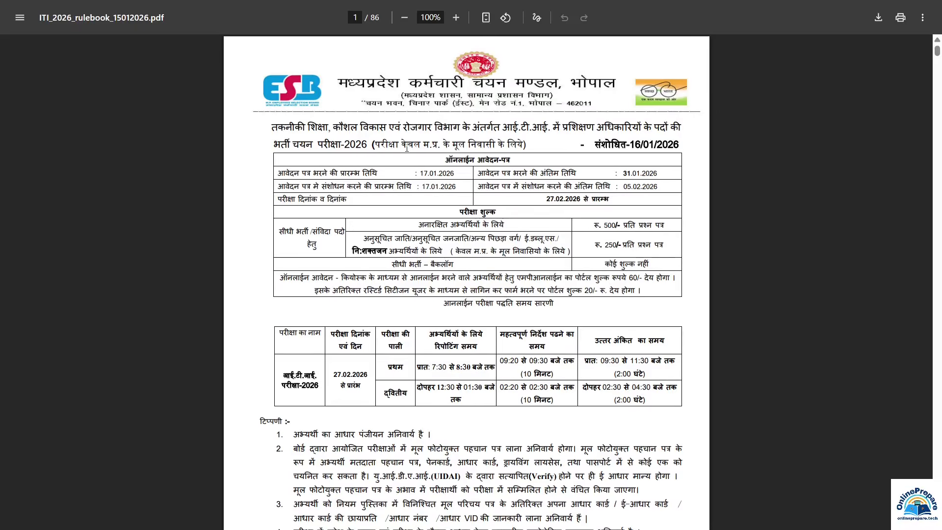
pyautogui.scroll(-15, 492, 293)
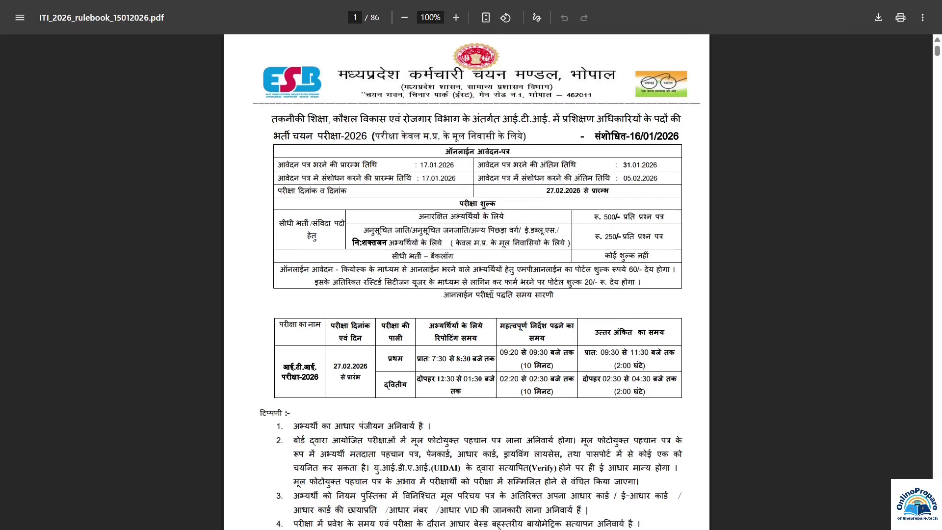
pyautogui.scroll(-6, 493, 300)
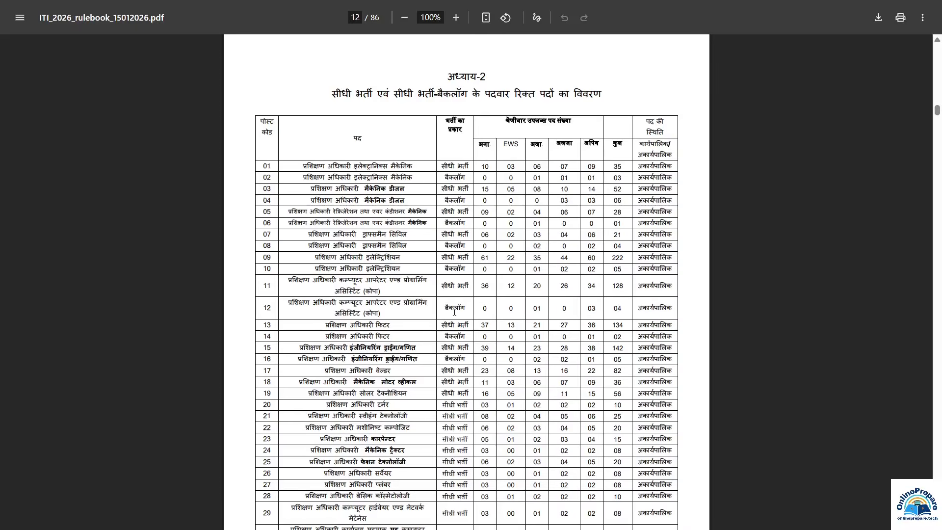
pyautogui.scroll(-3, 454, 312)
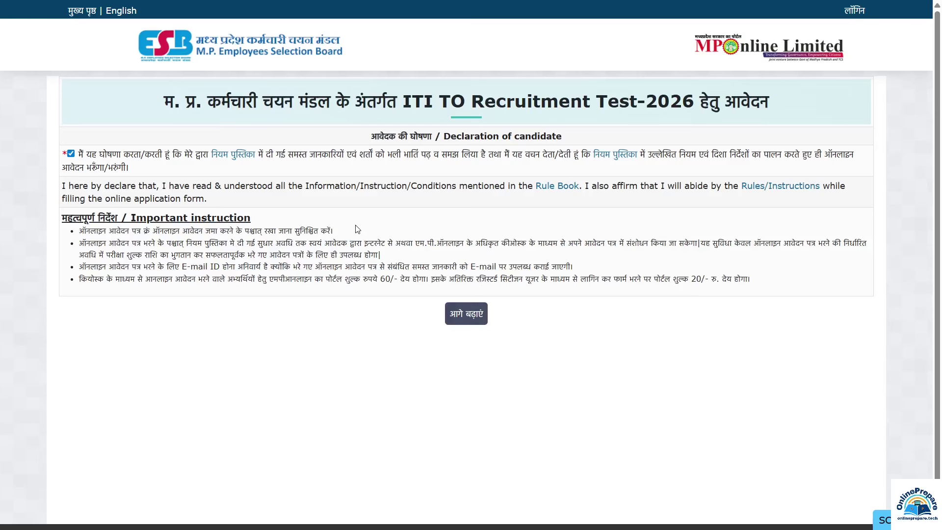
pyautogui.click(461, 317)
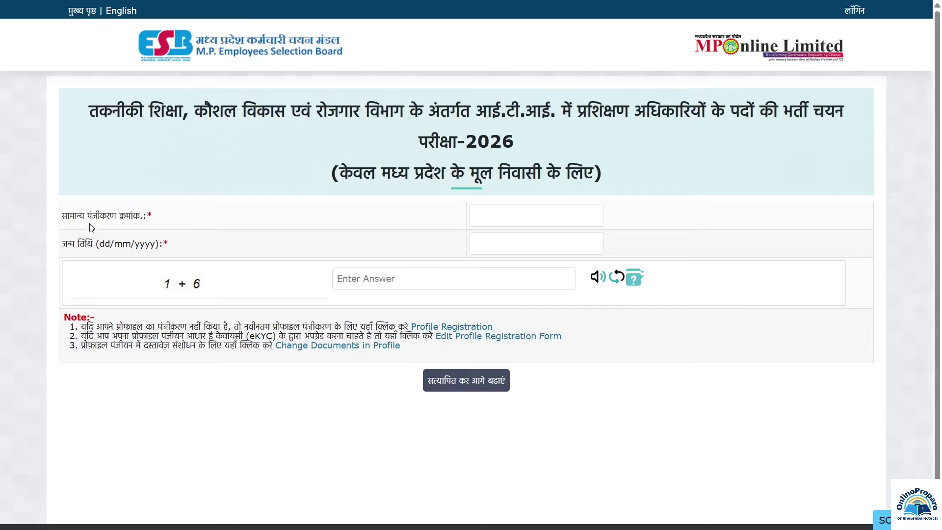
# Verify the applicant with the registration number, date of birth and captcha answer, and continue past the profile details.
pyautogui.click(500, 214)
pyautogui.click(496, 243)
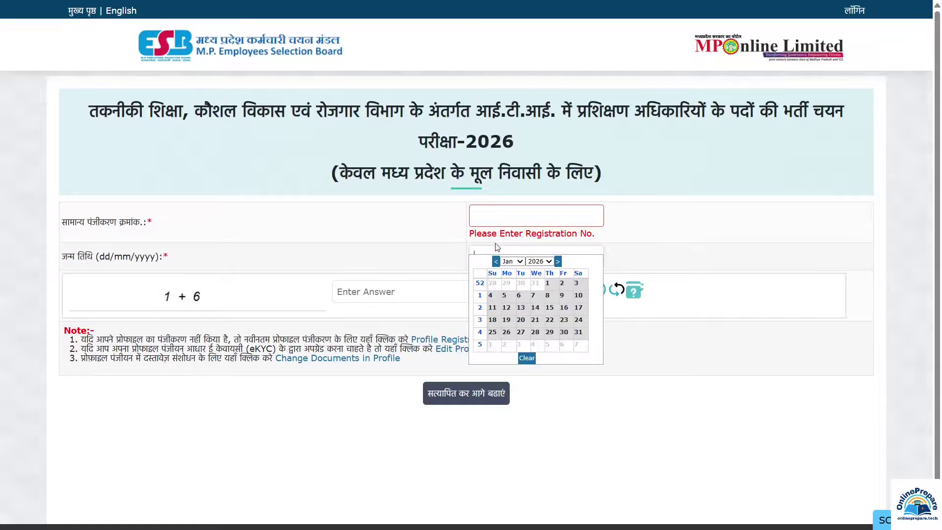
pyautogui.click(422, 250)
pyautogui.click(375, 293)
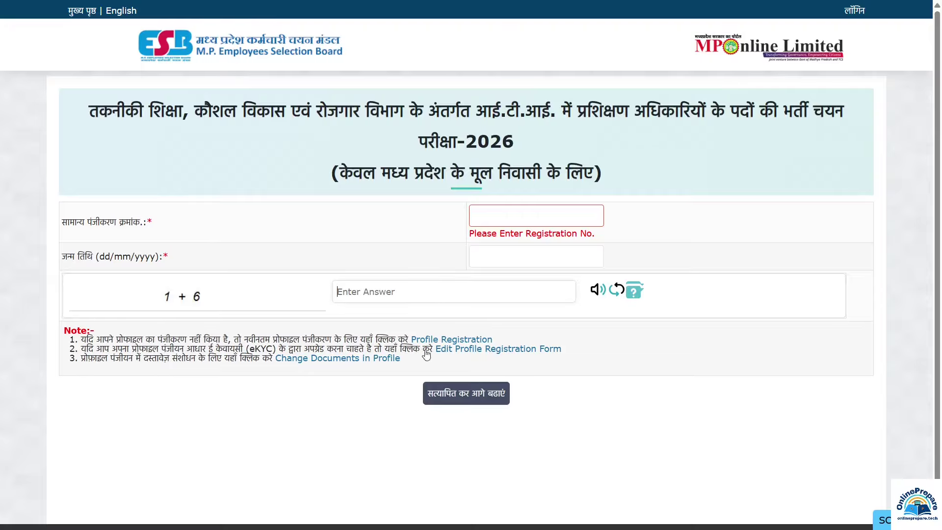
pyautogui.click(478, 400)
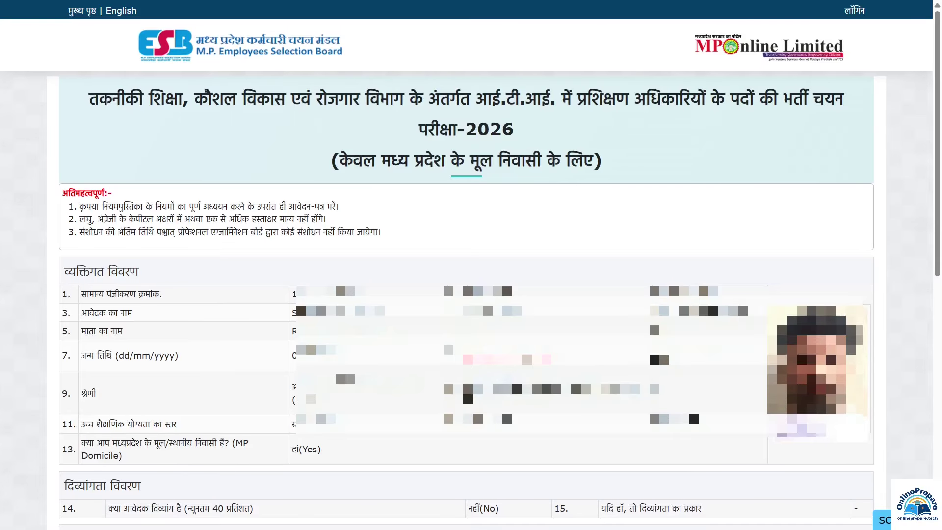
pyautogui.scroll(-10, 395, 310)
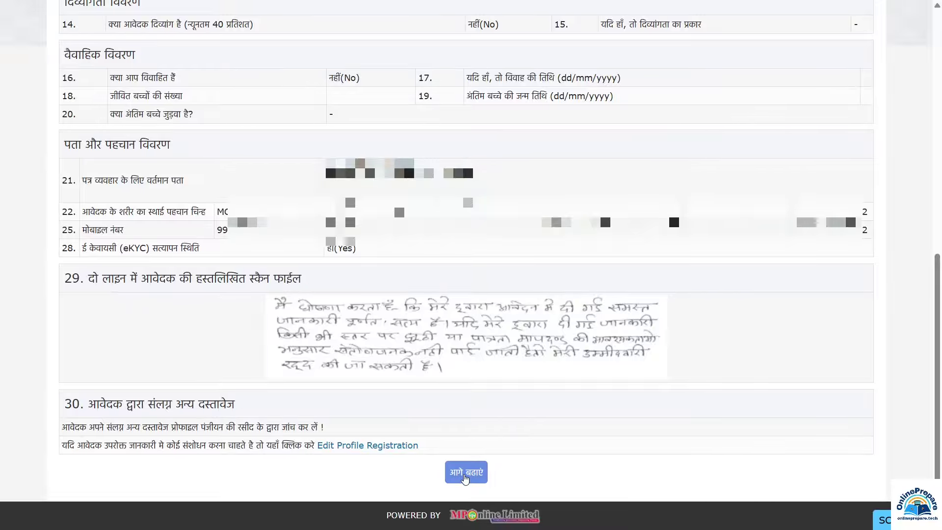
pyautogui.click(466, 474)
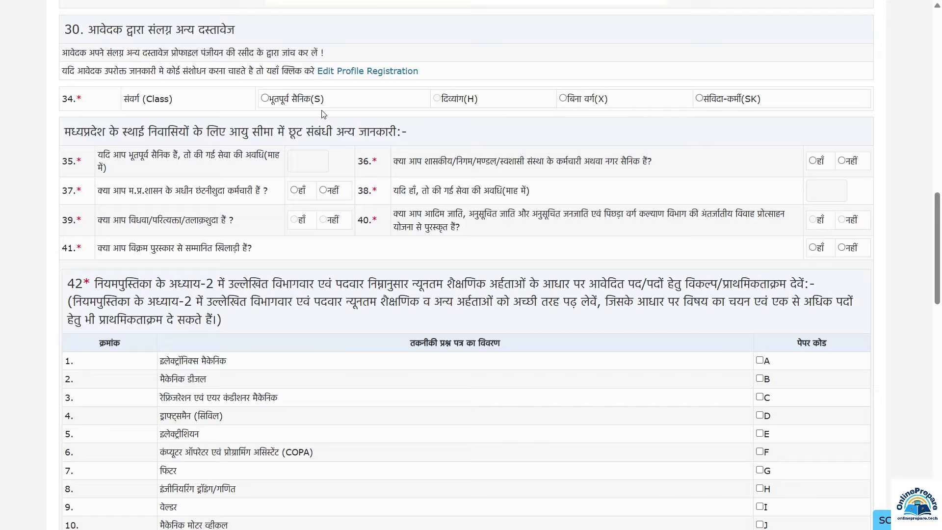
# Set the class to बिना वर्ग (X) and answer नहीं to the Vikram Award question 41.
pyautogui.click(304, 103)
pyautogui.click(707, 99)
pyautogui.click(564, 99)
pyautogui.click(843, 249)
# Choose paper codes B, G, H and L in question 42 and load the post preference list.
pyautogui.scroll(-5, 766, 277)
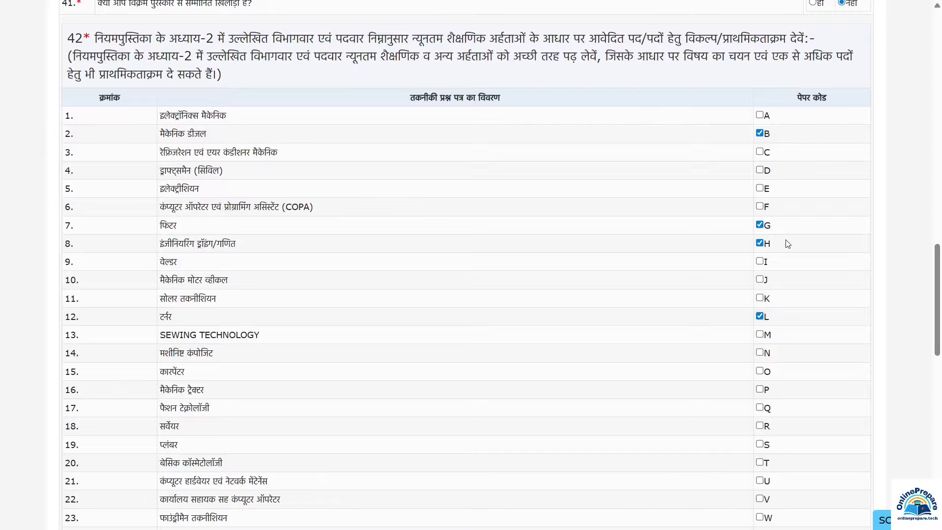
pyautogui.scroll(-3, 475, 412)
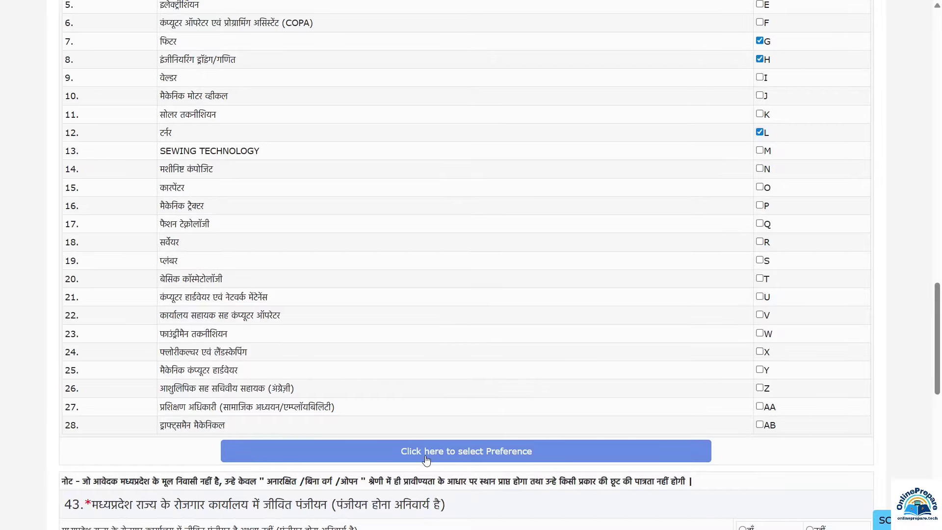
pyautogui.click(511, 458)
# Confirm the stated qualification as हाँ for Fitter post 13 and add the post to the preference list.
pyautogui.scroll(-6, 438, 224)
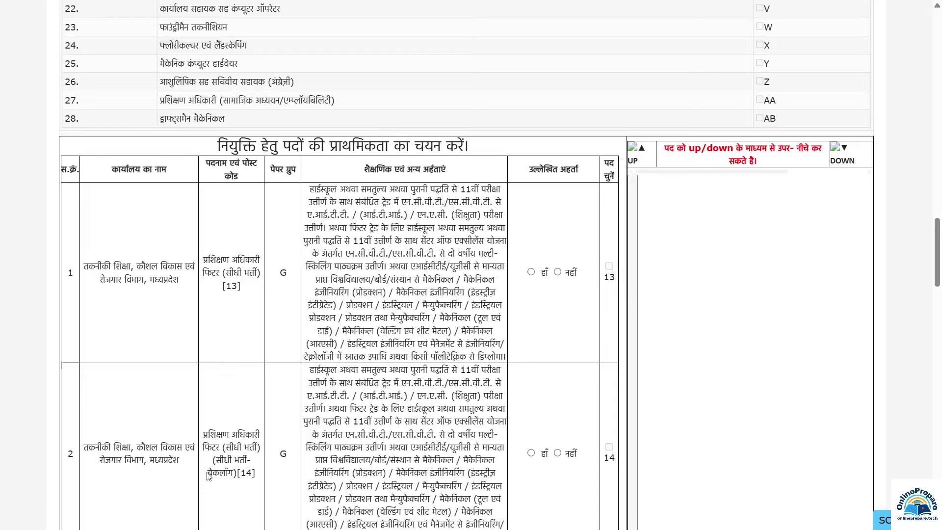
pyautogui.scroll(1, 611, 158)
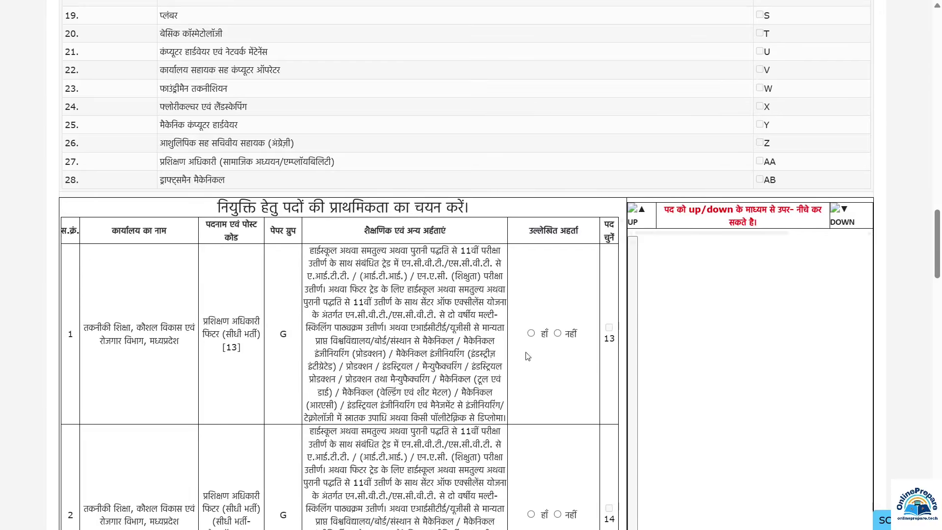
pyautogui.click(531, 334)
pyautogui.scroll(-3, 533, 295)
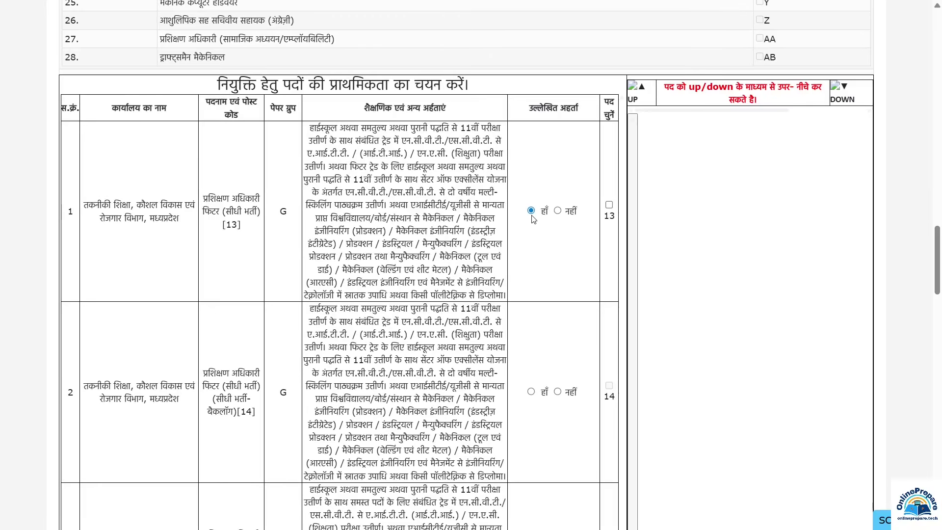
pyautogui.click(610, 205)
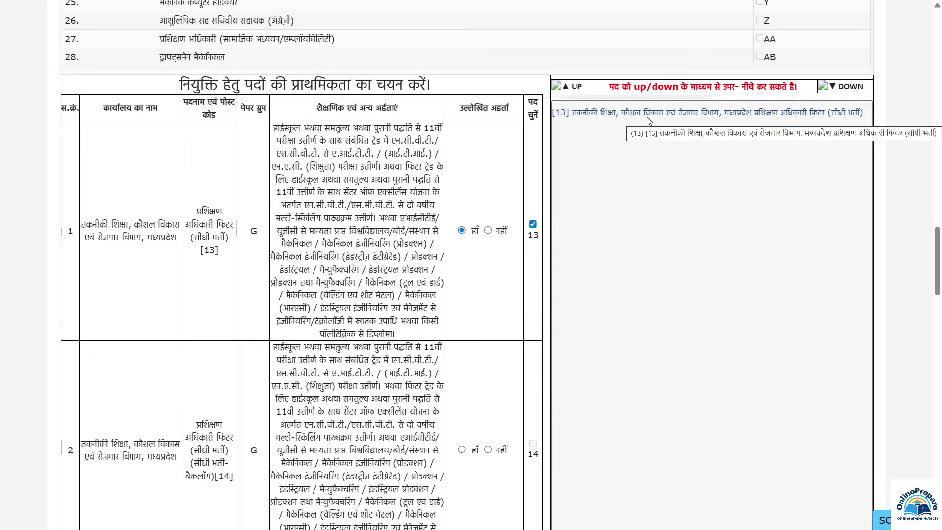
# Confirm the stated qualification as हाँ for posts 14, 15 and 16 and add these posts to the preference list.
pyautogui.scroll(-3, 479, 271)
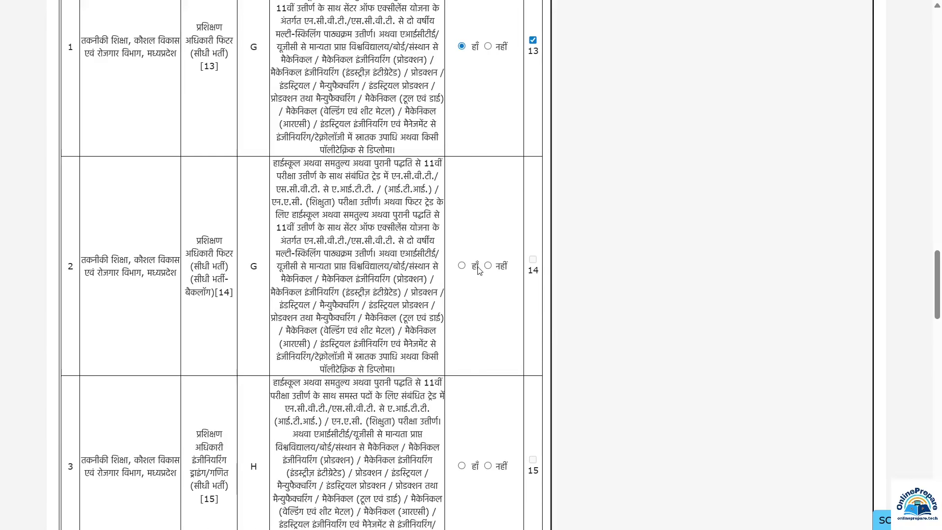
pyautogui.scroll(-1, 369, 246)
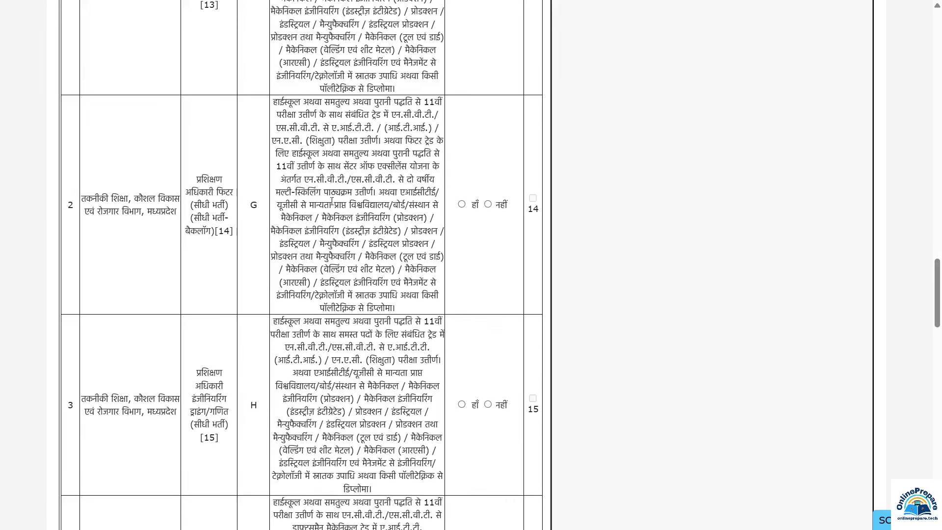
pyautogui.click(462, 204)
pyautogui.click(461, 405)
pyautogui.scroll(-1, 465, 407)
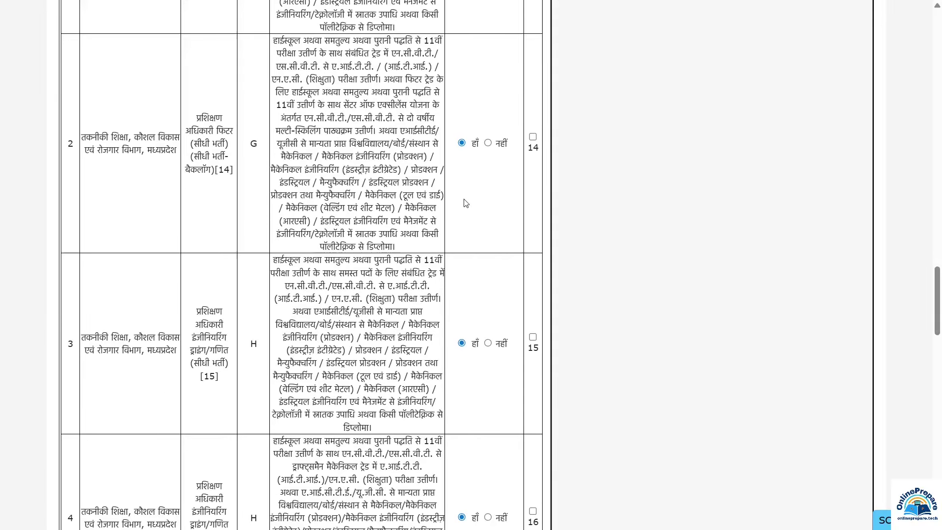
pyautogui.click(533, 136)
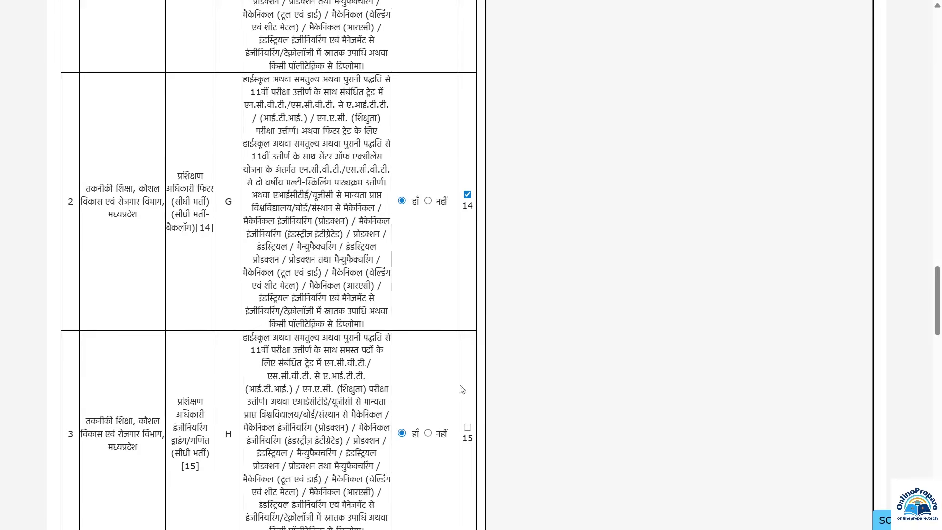
pyautogui.click(467, 427)
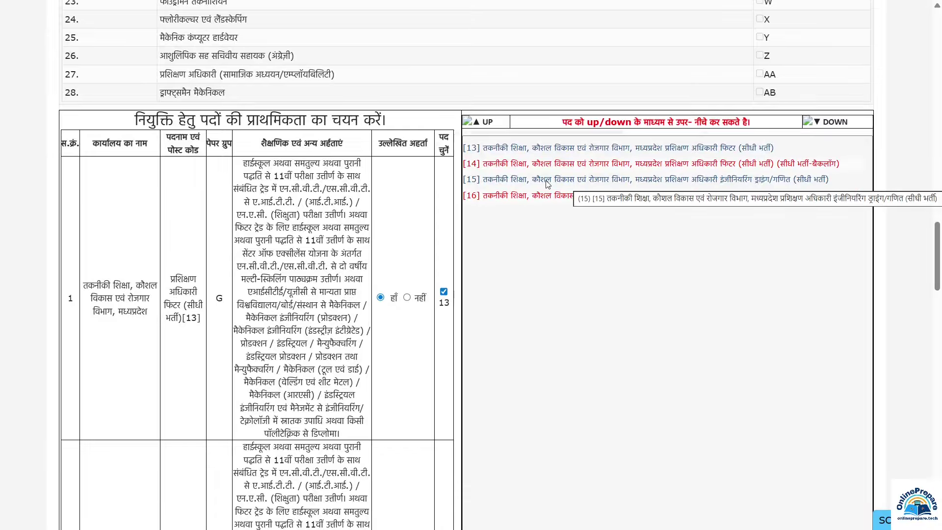
# Move post 15, इंजीनियरिंग ड्राइंग/गणित (सीधी भर्ती), to first place in the post preference order.
pyautogui.click(607, 185)
pyautogui.scroll(2, 607, 185)
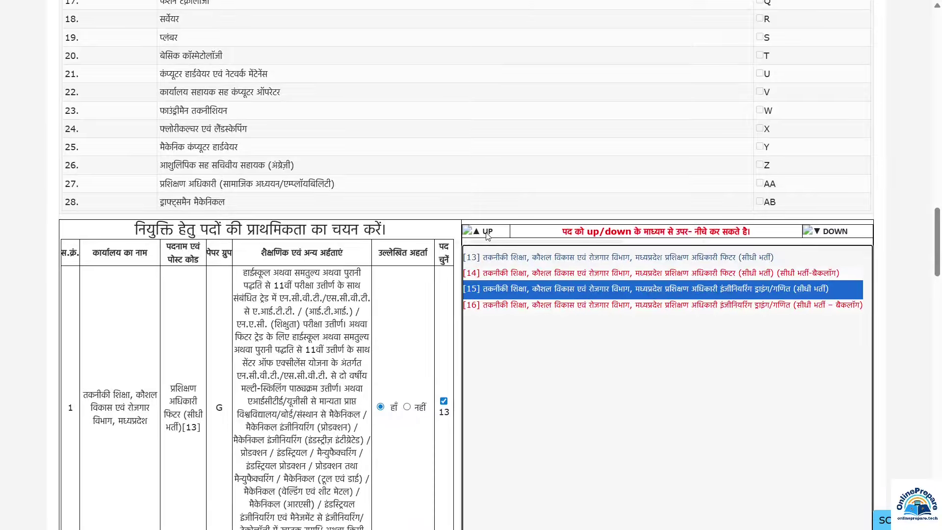
pyautogui.click(487, 233)
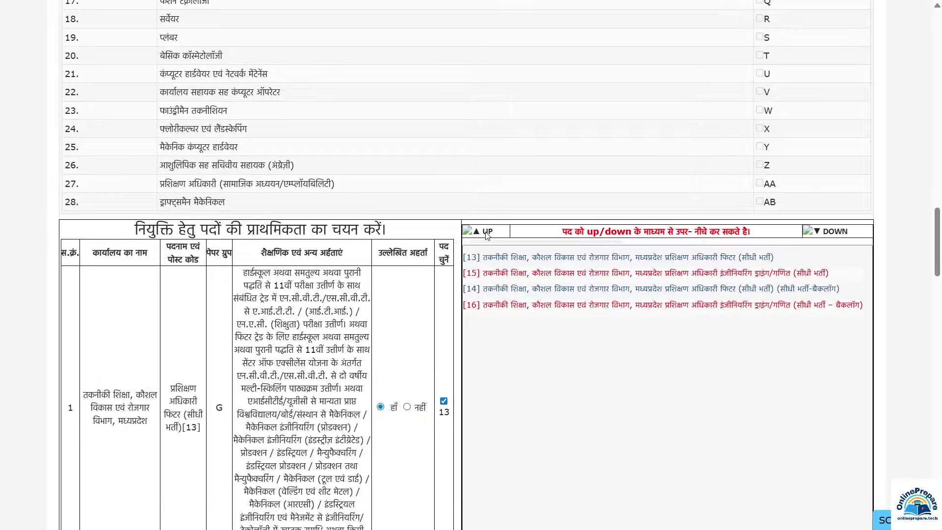
pyautogui.click(487, 232)
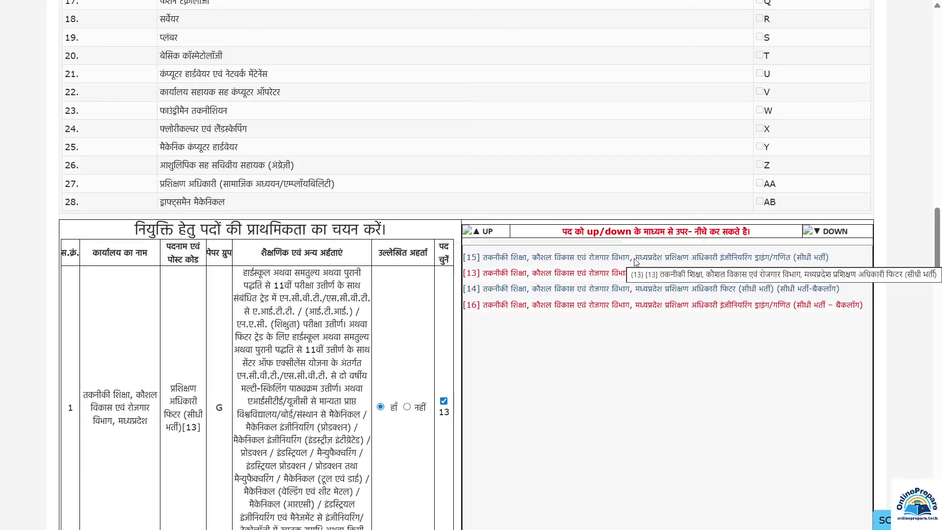
# Move Fitter post 13 one place lower in the preference order, below post 14.
pyautogui.click(609, 273)
pyautogui.scroll(-4, 607, 275)
pyautogui.scroll(3, 834, 177)
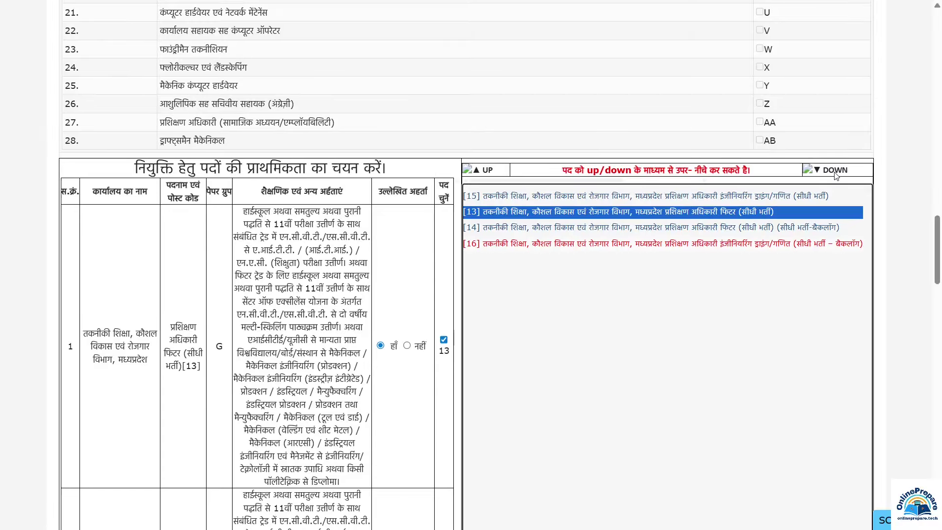
pyautogui.click(834, 171)
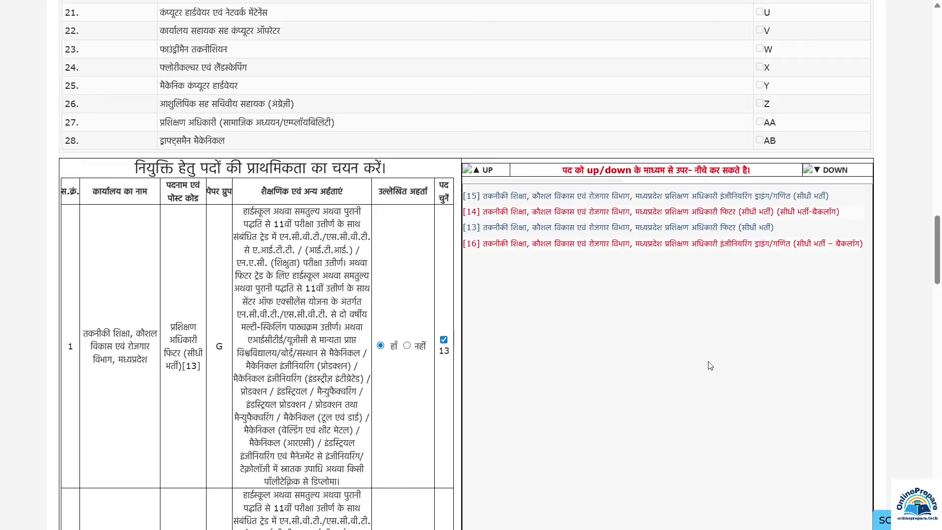
# Answer हाँ to question 43 with registration date 01/01/2026 and employment registration district SATNA, and answer हाँ to question 44.
pyautogui.scroll(-2, 501, 282)
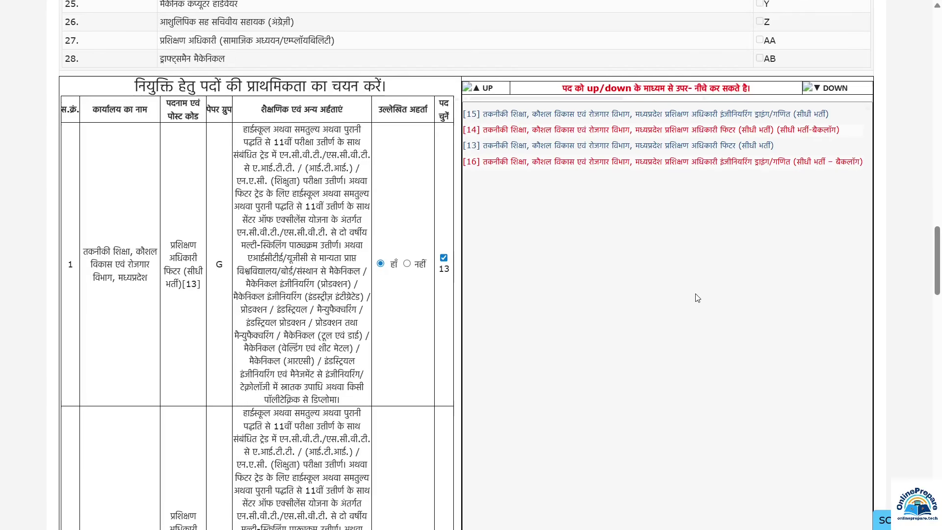
pyautogui.scroll(-15, 158, 104)
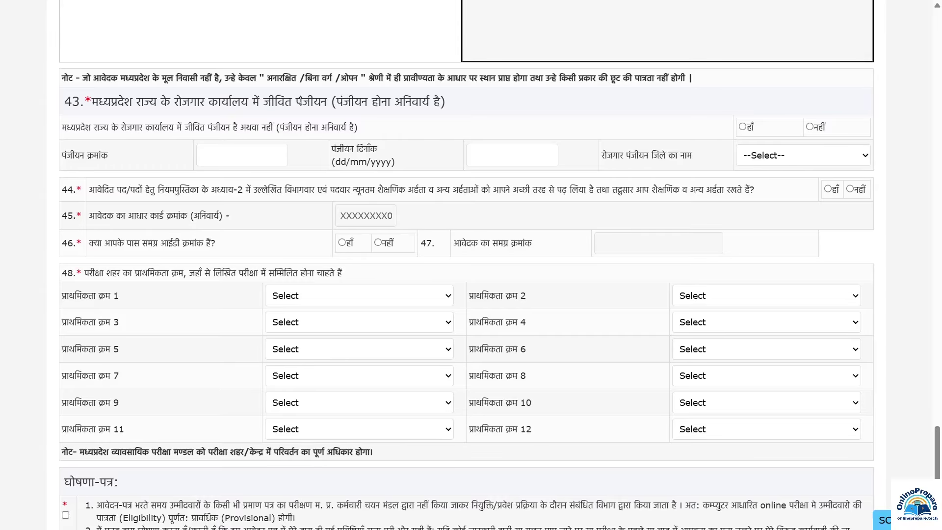
pyautogui.click(744, 127)
pyautogui.click(221, 158)
pyautogui.click(508, 162)
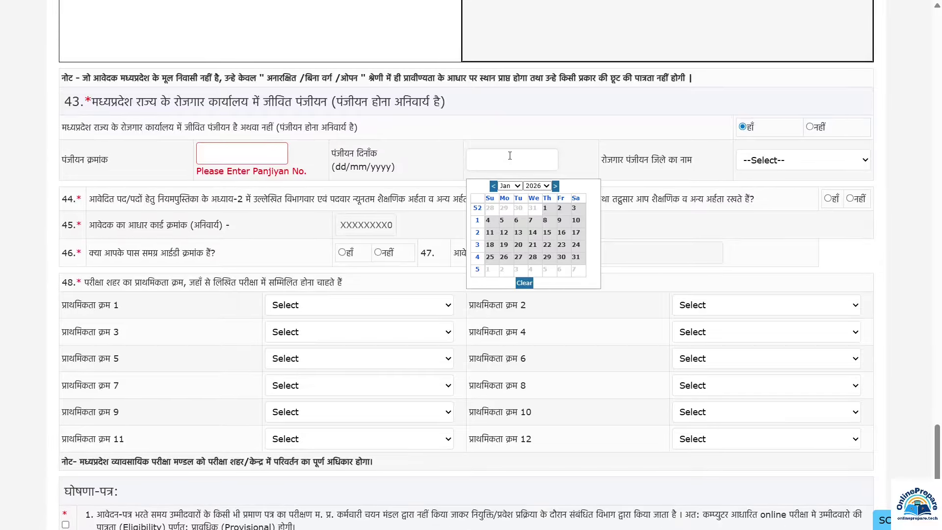
pyautogui.click(545, 207)
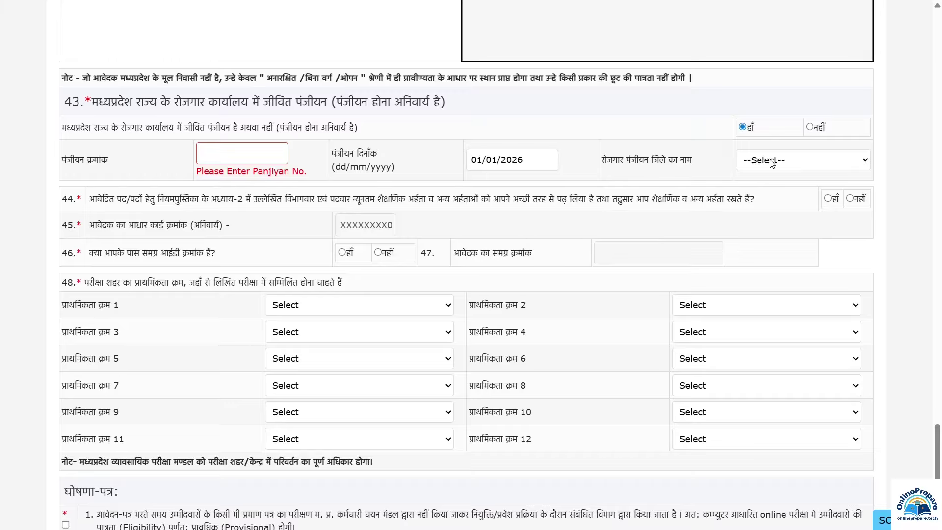
pyautogui.click(773, 164)
pyautogui.scroll(-5, 786, 279)
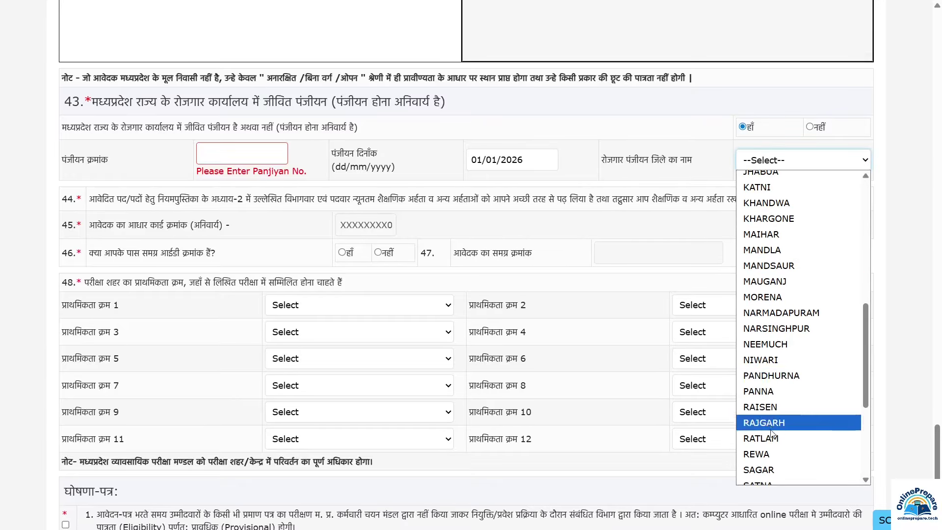
pyautogui.click(775, 478)
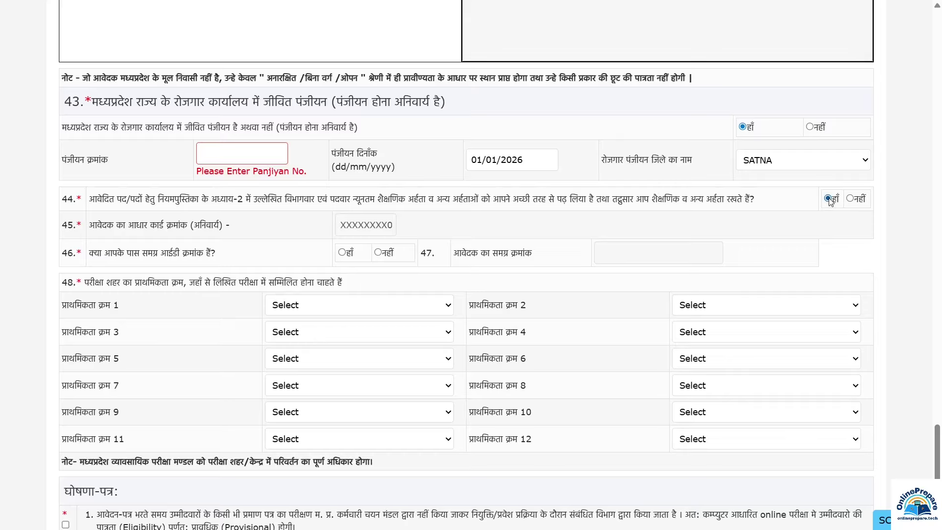
# Answer question 46 about having a समग्र ID, settling on नहीं.
pyautogui.scroll(-3, 191, 73)
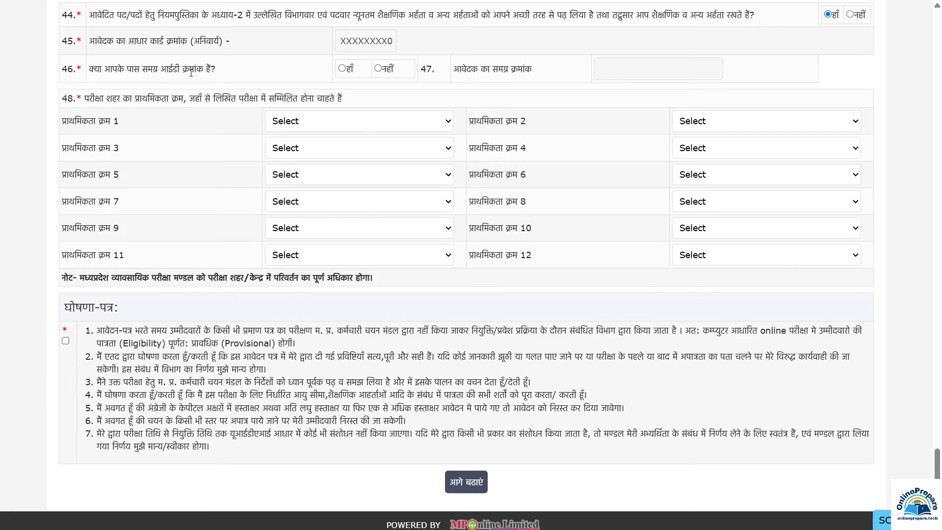
pyautogui.click(343, 71)
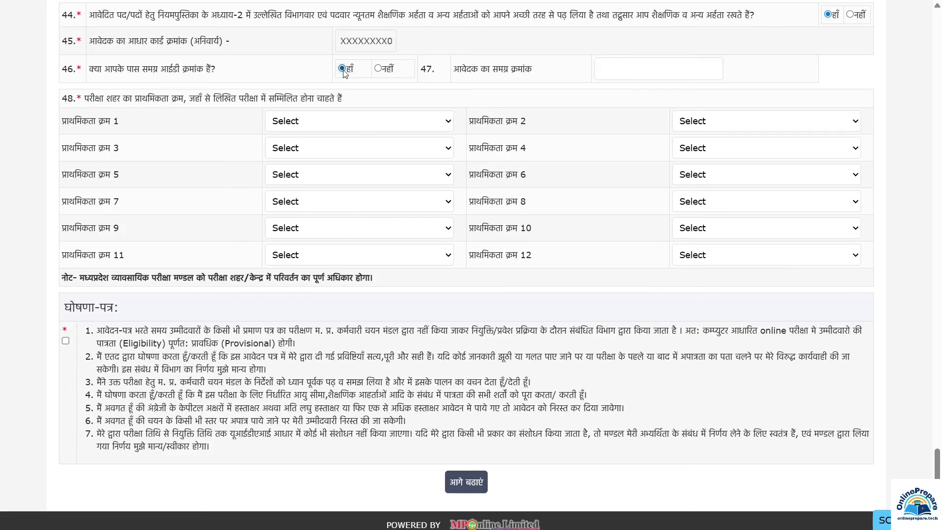
pyautogui.click(660, 69)
pyautogui.scroll(-1, 660, 70)
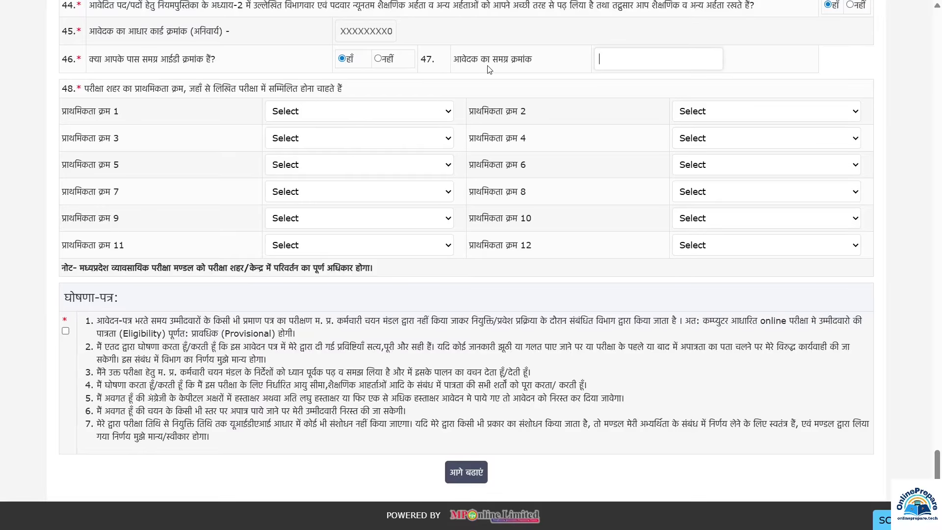
pyautogui.click(379, 60)
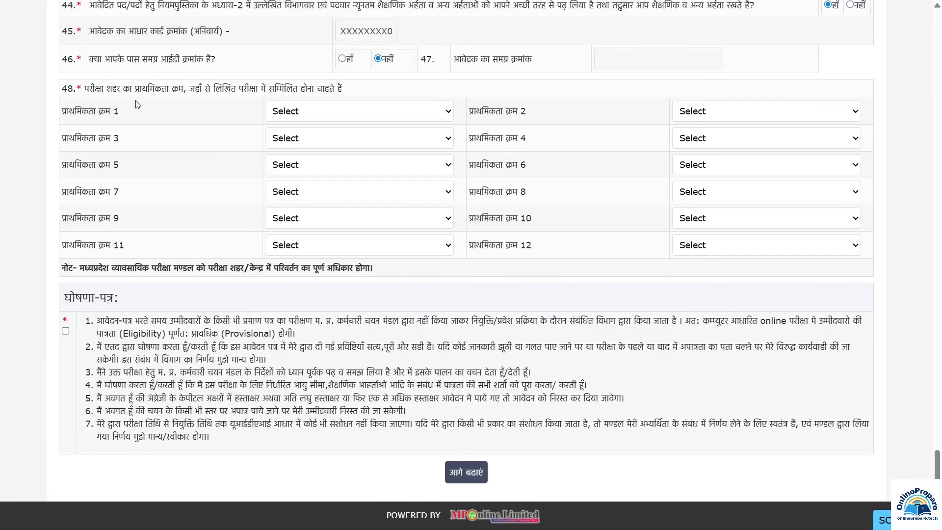
# Set exam city preferences 1 to 12 to Satna, Indore, Bhopal, Jabalpur, Khandwa, Neemuch, Ratlam, Rewa, Sagar, Sidhi, Ujjain and Anuppur.
pyautogui.click(332, 117)
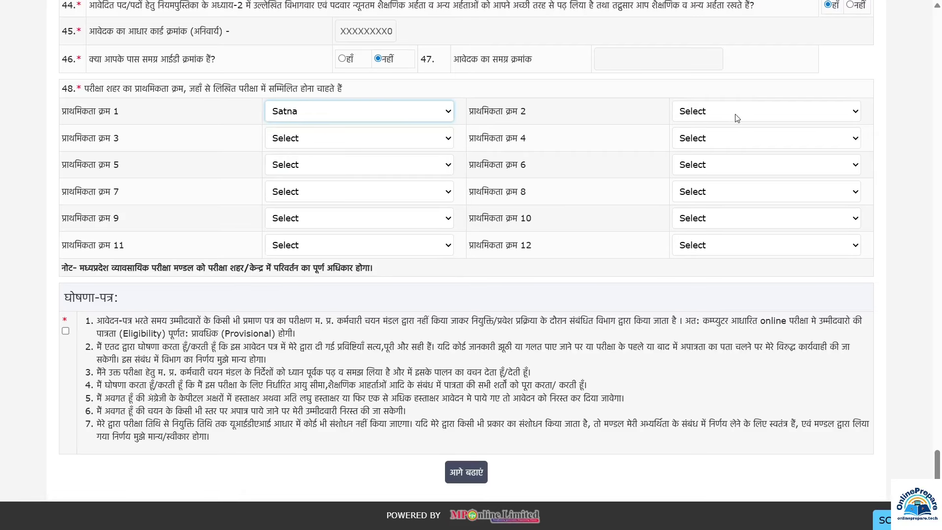
pyautogui.click(721, 115)
pyautogui.click(697, 160)
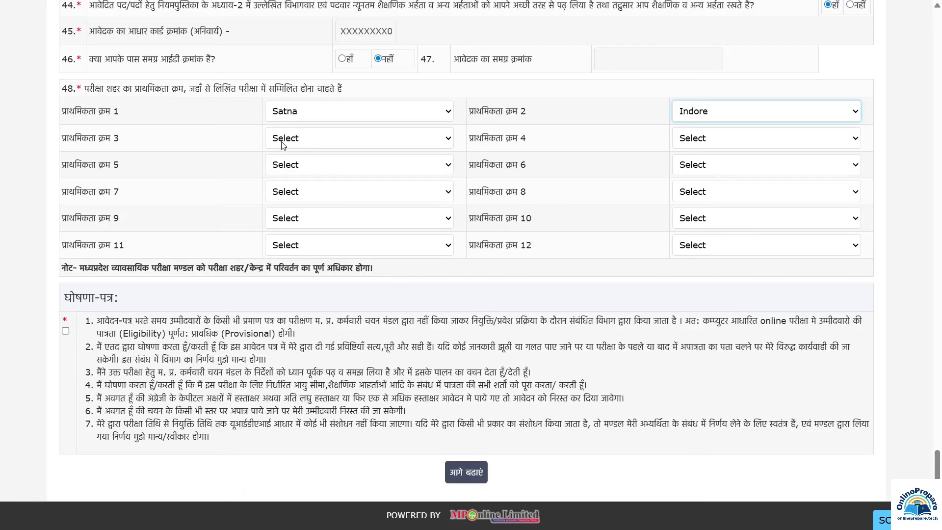
pyautogui.click(287, 142)
pyautogui.click(289, 167)
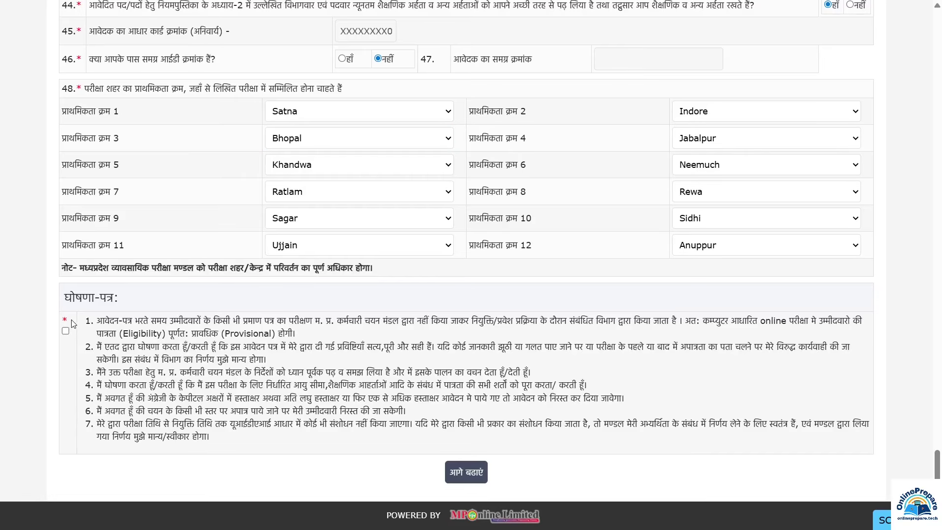
# Accept the घोषणा-पत्र declaration and continue to the certificate upload page.
pyautogui.click(66, 332)
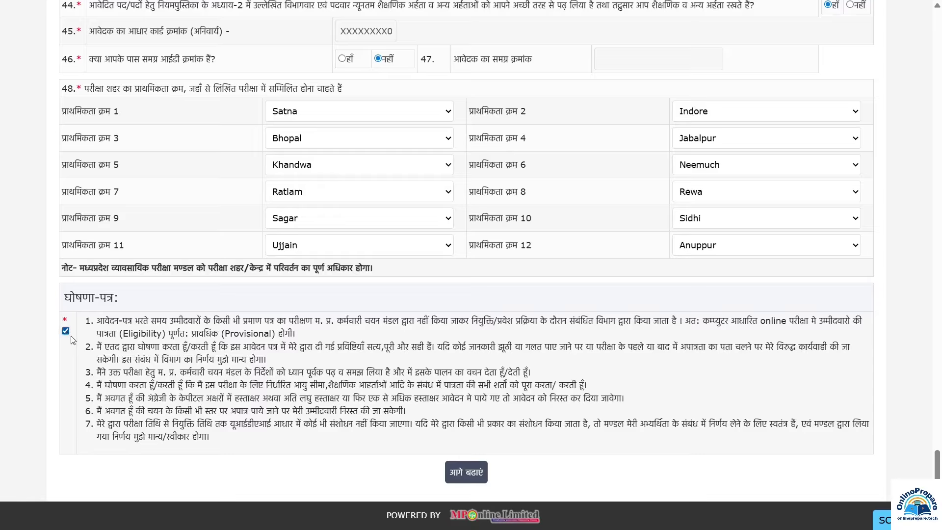
pyautogui.click(479, 476)
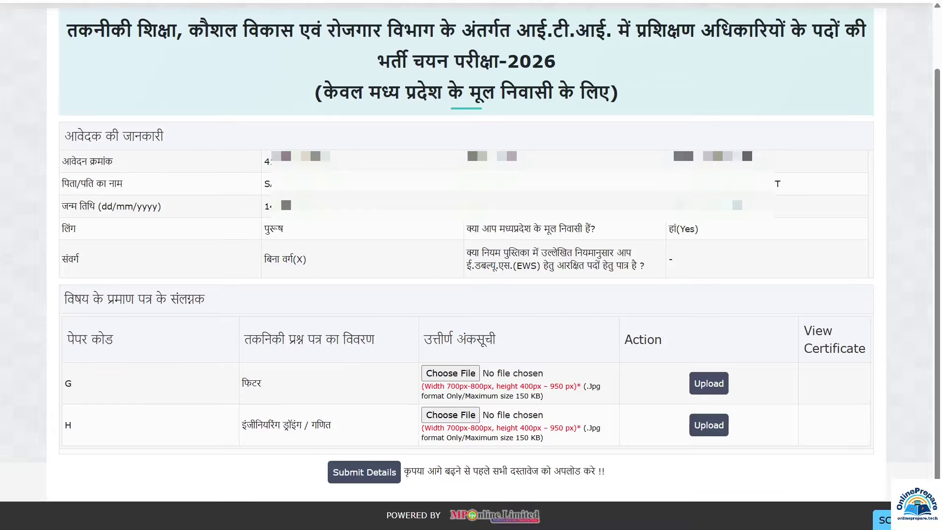